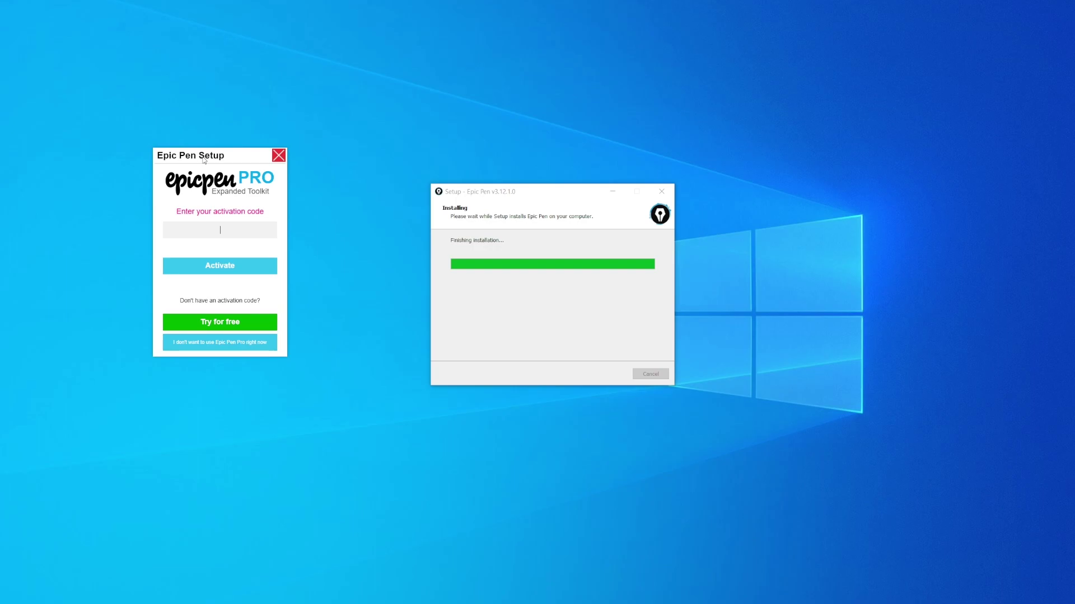
Move the setup window aside and activate Epic Pen Pro with the activation code.
{"action": "left_click_drag", "start_coordinate": [203, 155], "coordinate": [273, 175]}
{"action": "left_click", "coordinate": [290, 283]}
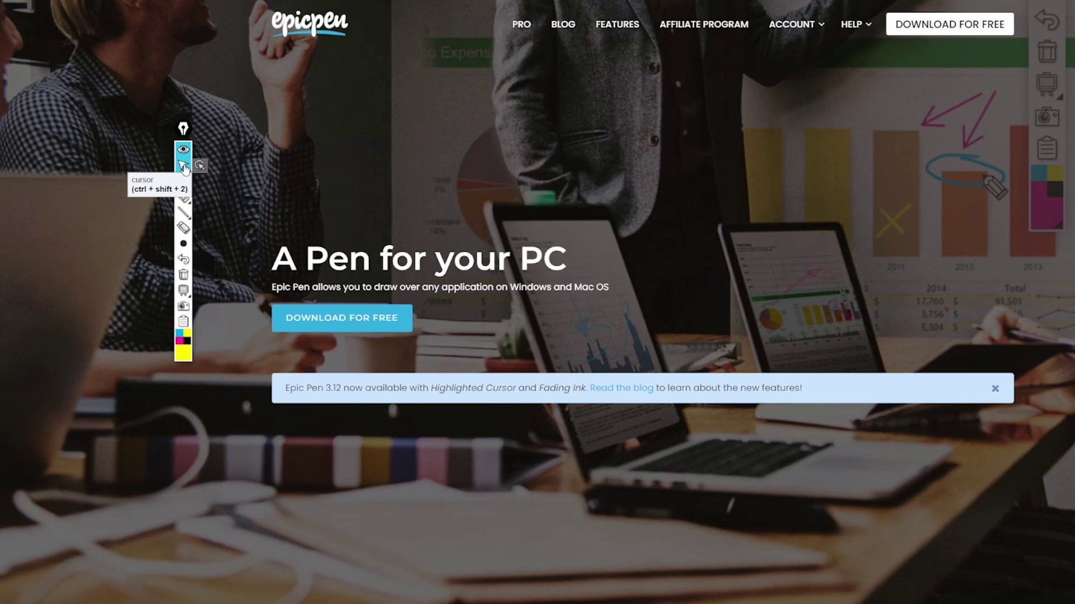
Turn on the highlighted cursor, open the site's Pro page, and set the ink colour to red.
{"action": "left_click", "coordinate": [183, 166]}
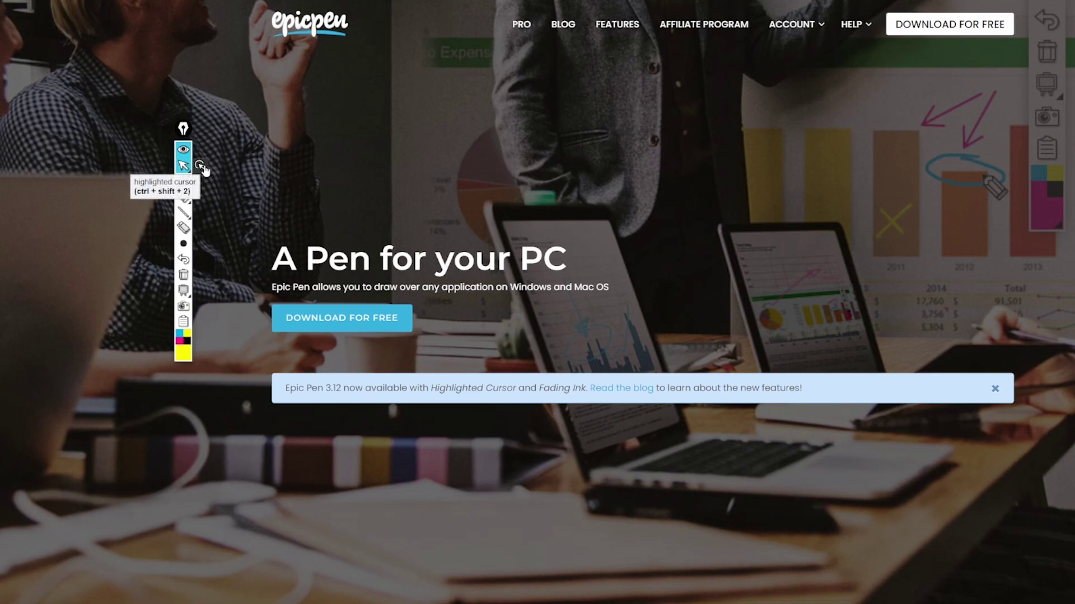
{"action": "left_click", "coordinate": [199, 167]}
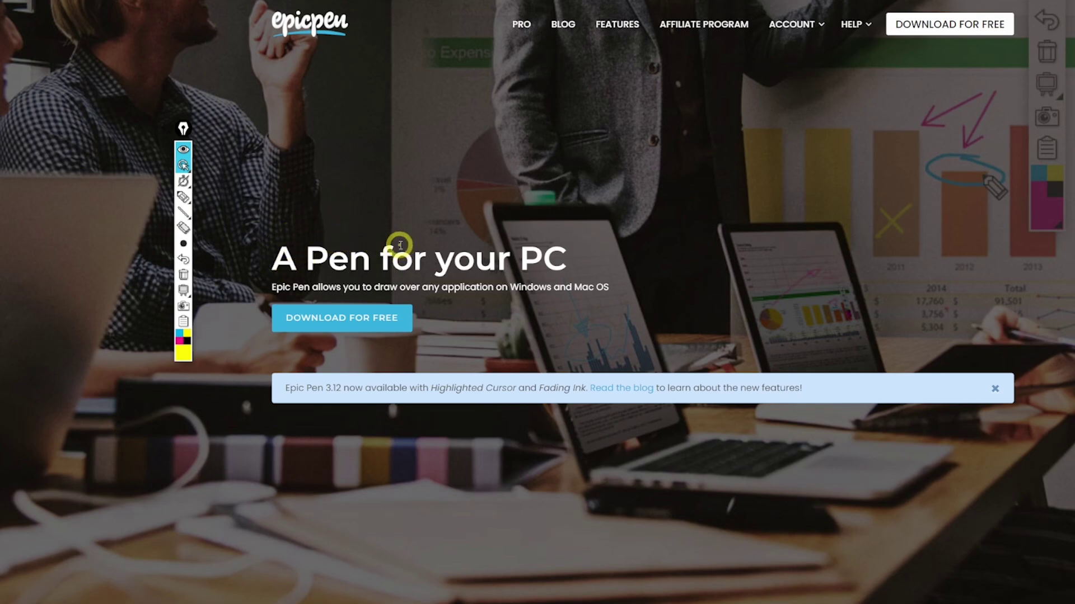
{"action": "left_click", "coordinate": [520, 24]}
{"action": "left_click", "coordinate": [183, 344]}
{"action": "left_click", "coordinate": [238, 277]}
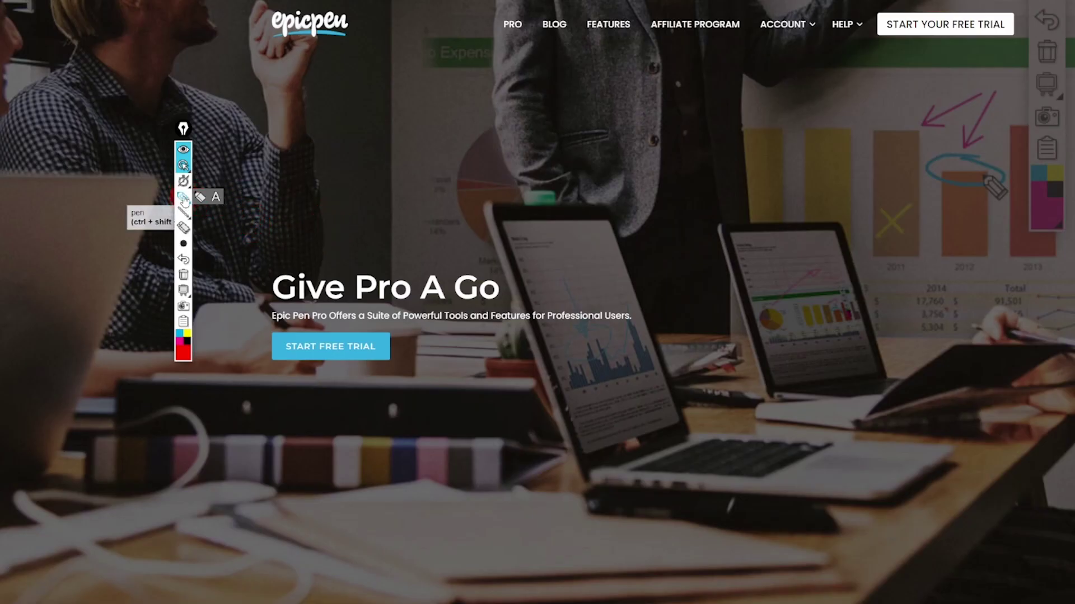
Draw a red wavy curve, then set fading ink to short and draw a fading stroke above the chart.
{"action": "left_click", "coordinate": [183, 197]}
{"action": "mouse_move", "coordinate": [288, 238]}
{"action": "left_mouse_down"}
{"action": "mouse_move", "coordinate": [362, 203]}
{"action": "mouse_move", "coordinate": [487, 239]}
{"action": "mouse_move", "coordinate": [505, 216]}
{"action": "left_mouse_up"}
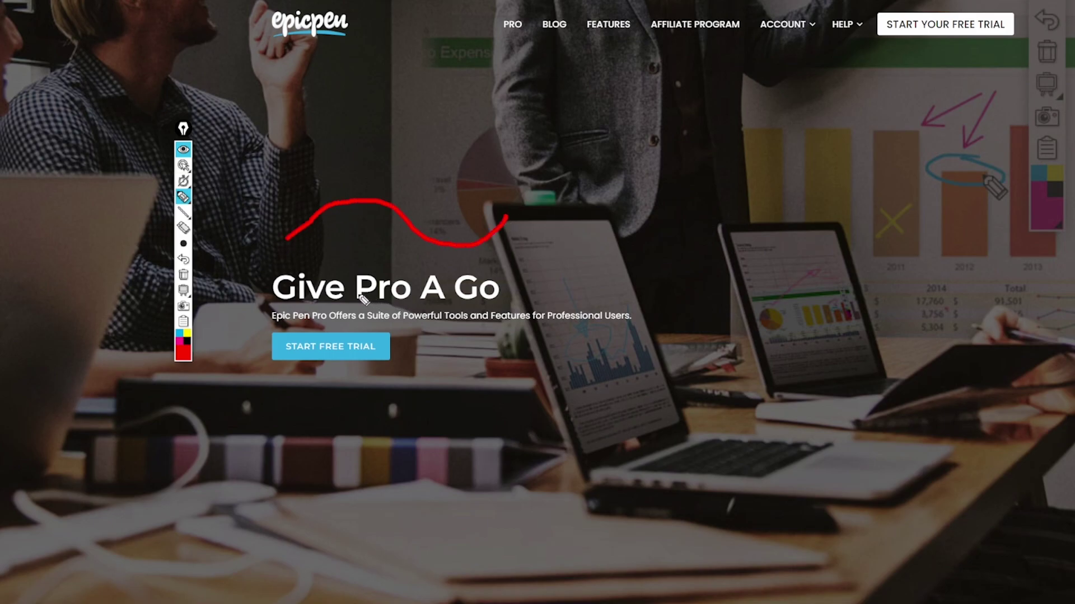
{"action": "mouse_move", "coordinate": [187, 184]}
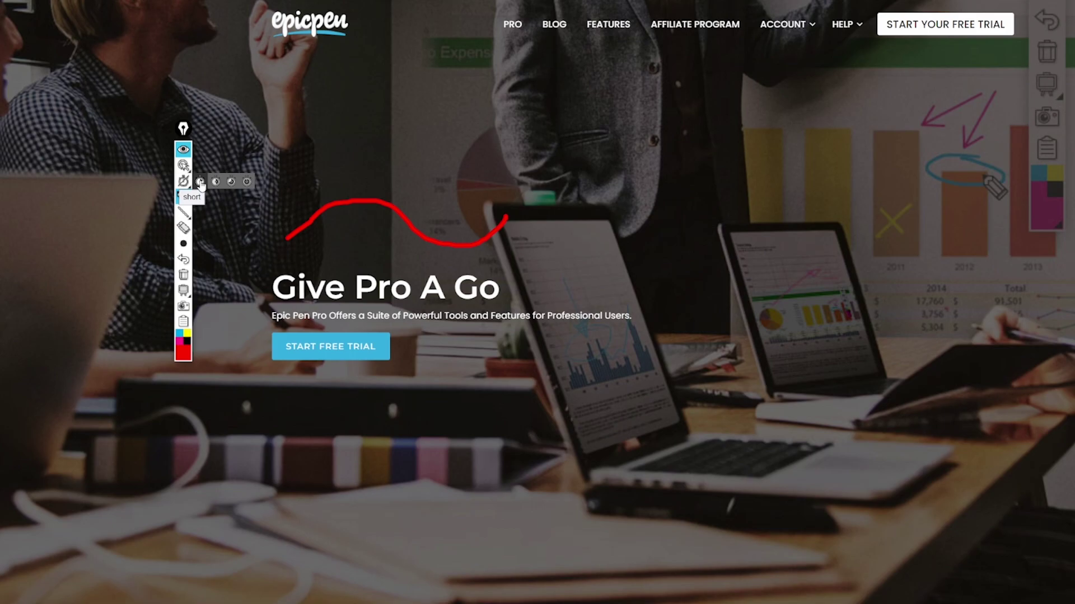
{"action": "left_click", "coordinate": [199, 183]}
{"action": "mouse_move", "coordinate": [185, 198]}
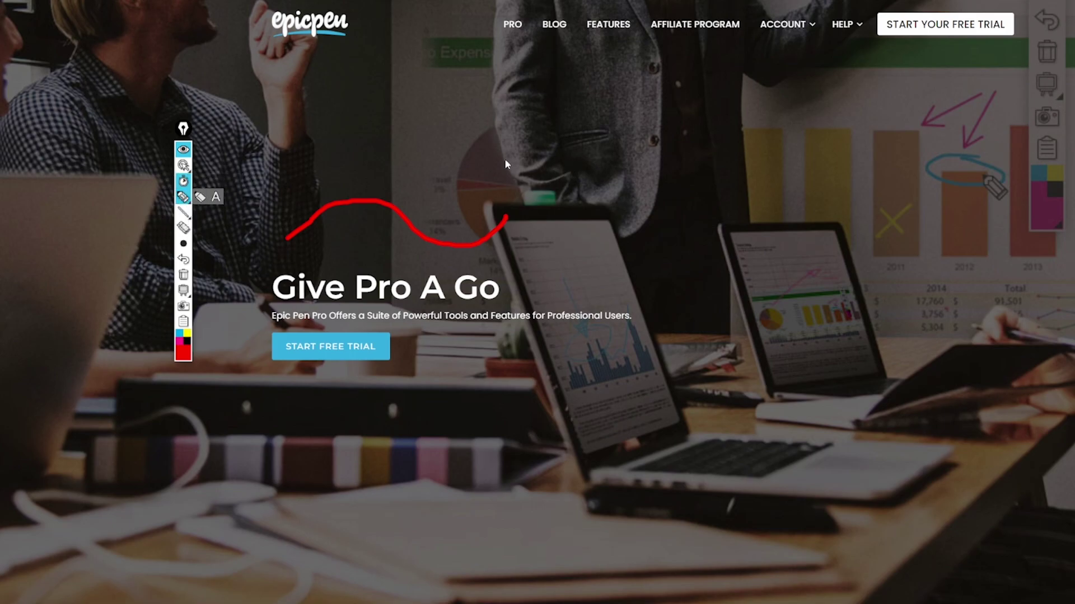
{"action": "left_click_drag", "start_coordinate": [479, 160], "coordinate": [593, 185]}
Write red 'hello' text and move it left above the curve.
{"action": "left_click", "coordinate": [216, 196]}
{"action": "left_click", "coordinate": [479, 148]}
{"action": "type", "text": "hello"}
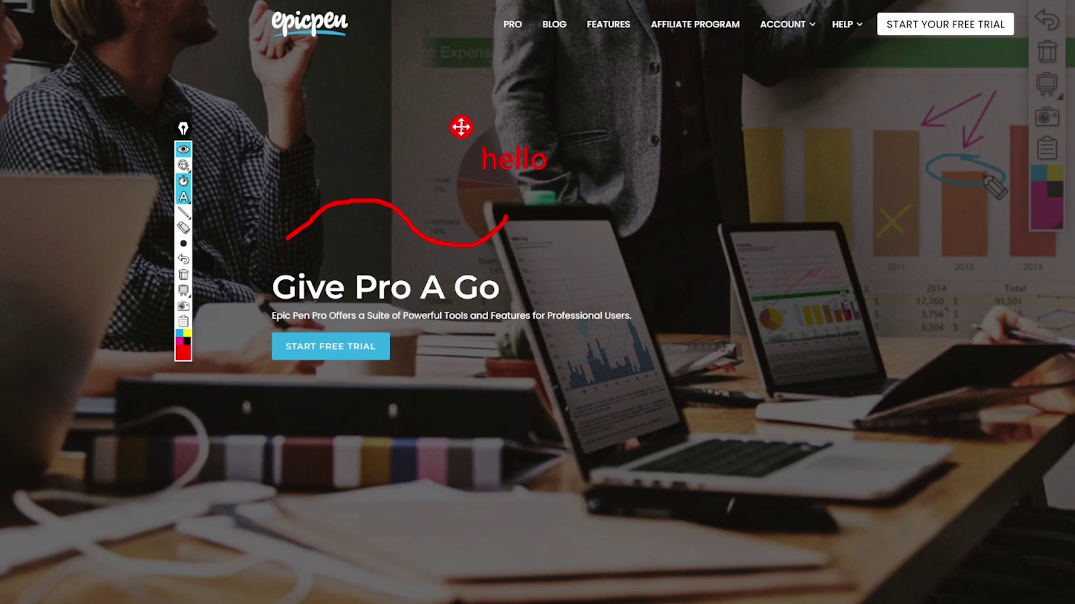
{"action": "left_click_drag", "start_coordinate": [461, 127], "coordinate": [397, 149]}
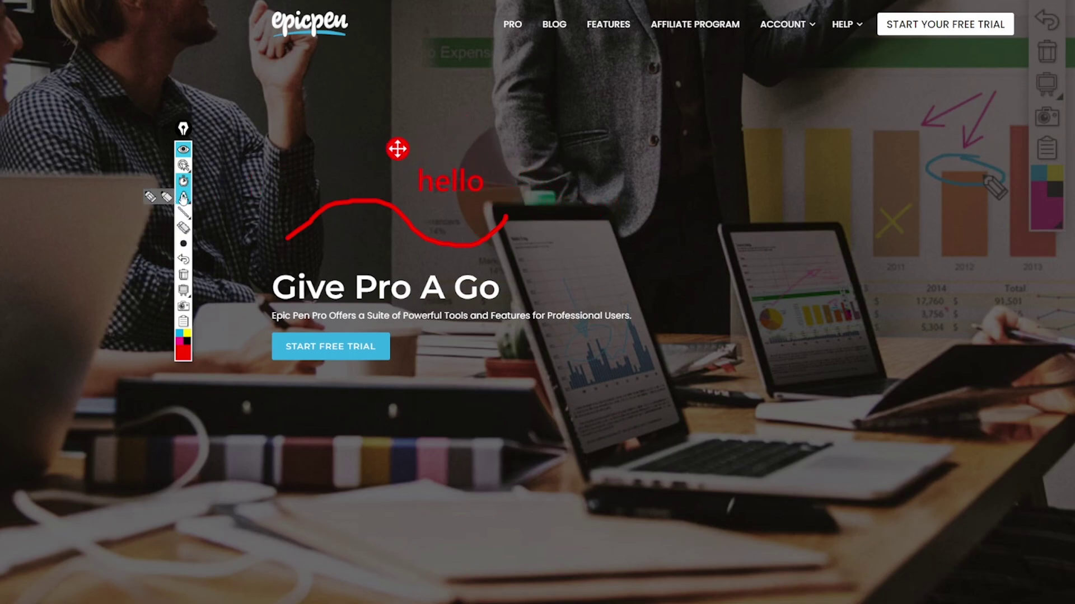
{"action": "left_click", "coordinate": [185, 168]}
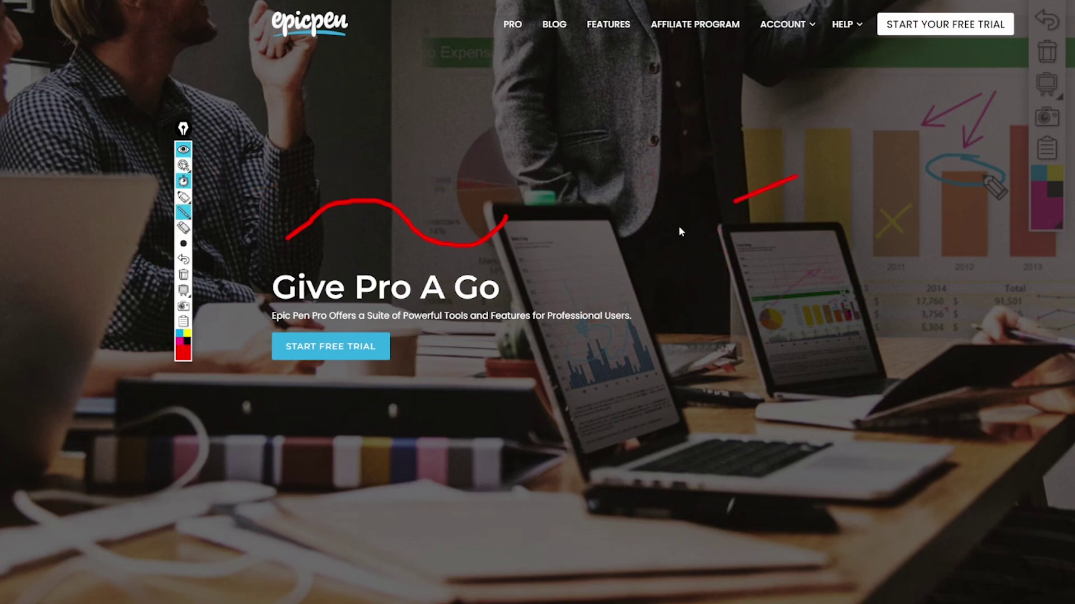
Draw a red line toward Go, an ellipse around START FREE TRIAL, and an arrow at Tools.
{"action": "left_click_drag", "start_coordinate": [681, 231], "coordinate": [507, 291]}
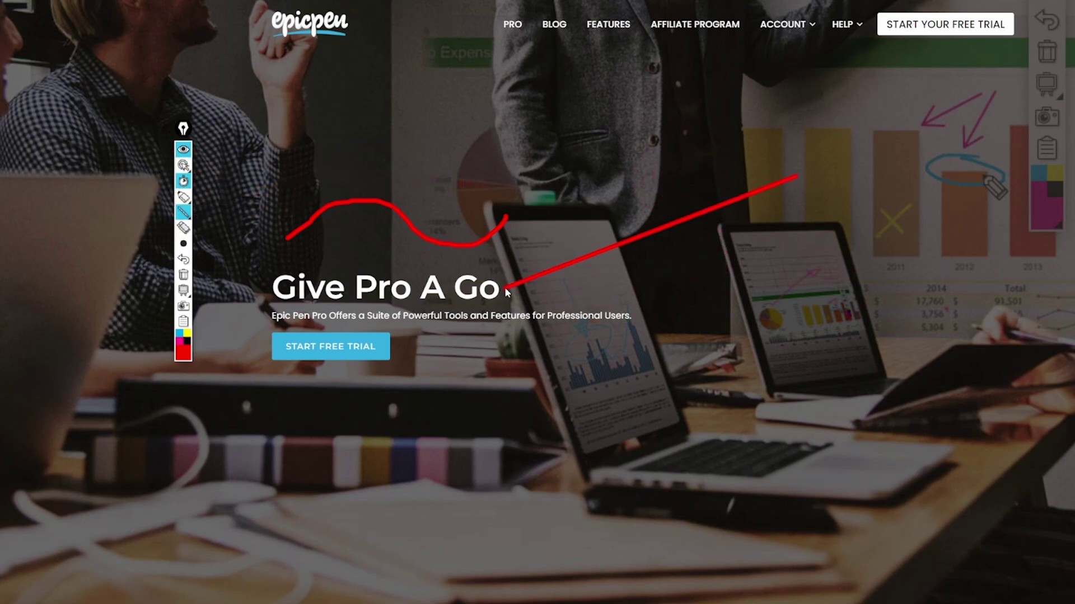
{"action": "left_click", "coordinate": [183, 211]}
{"action": "left_click", "coordinate": [163, 235]}
{"action": "mouse_move", "coordinate": [249, 303]}
{"action": "left_mouse_down"}
{"action": "mouse_move", "coordinate": [492, 414]}
{"action": "mouse_move", "coordinate": [516, 399]}
{"action": "left_mouse_up"}
{"action": "left_click", "coordinate": [183, 211]}
{"action": "left_click_drag", "start_coordinate": [462, 306], "coordinate": [568, 419]}
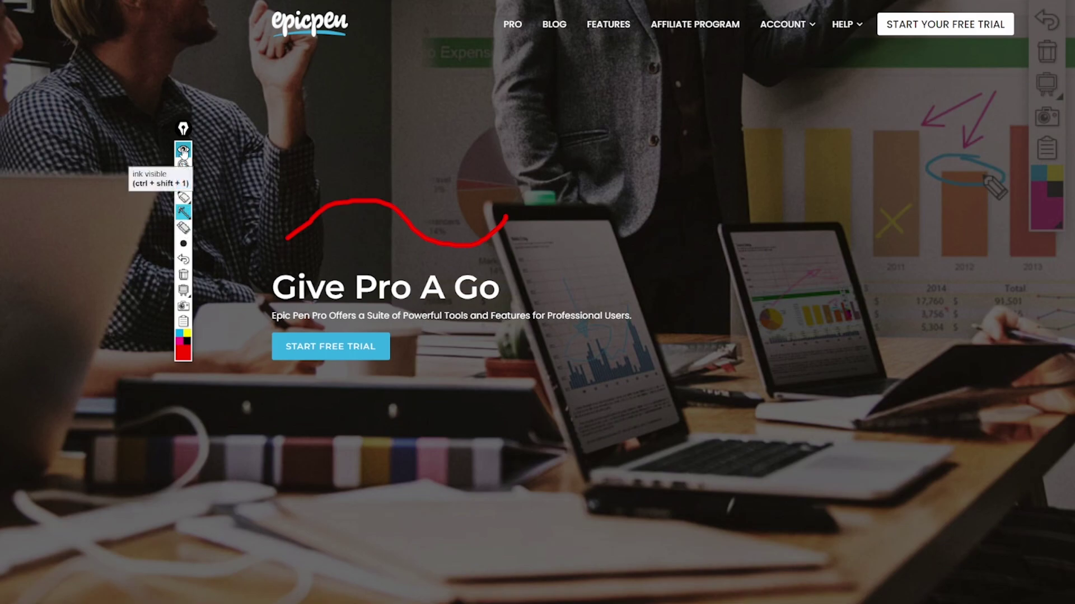
Hide and reshow the ink, then draw a red arrow pointing at the headline.
{"action": "left_click", "coordinate": [183, 150]}
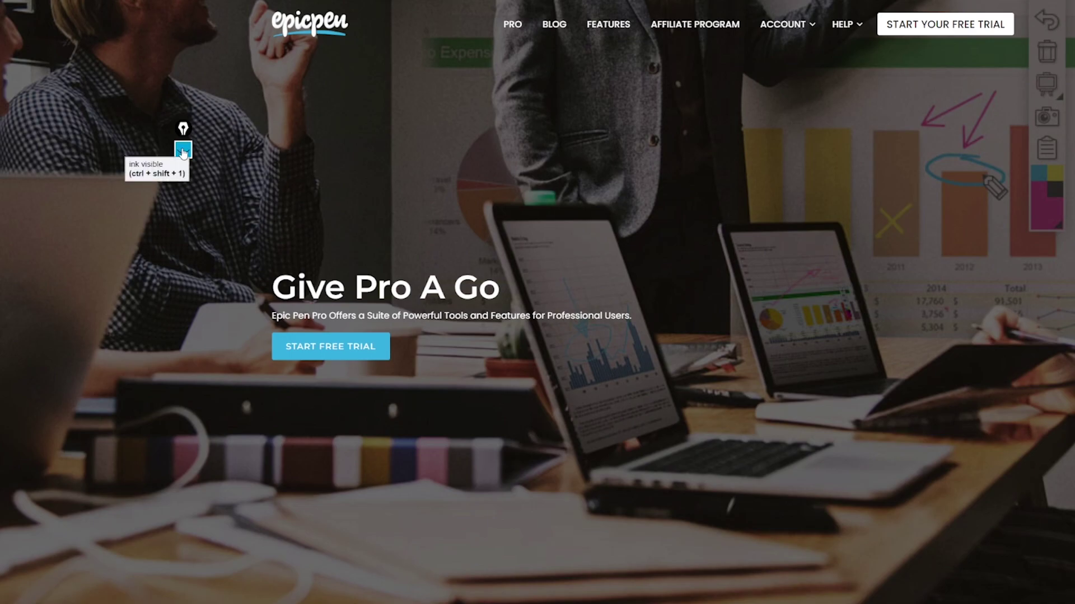
{"action": "left_click", "coordinate": [183, 150]}
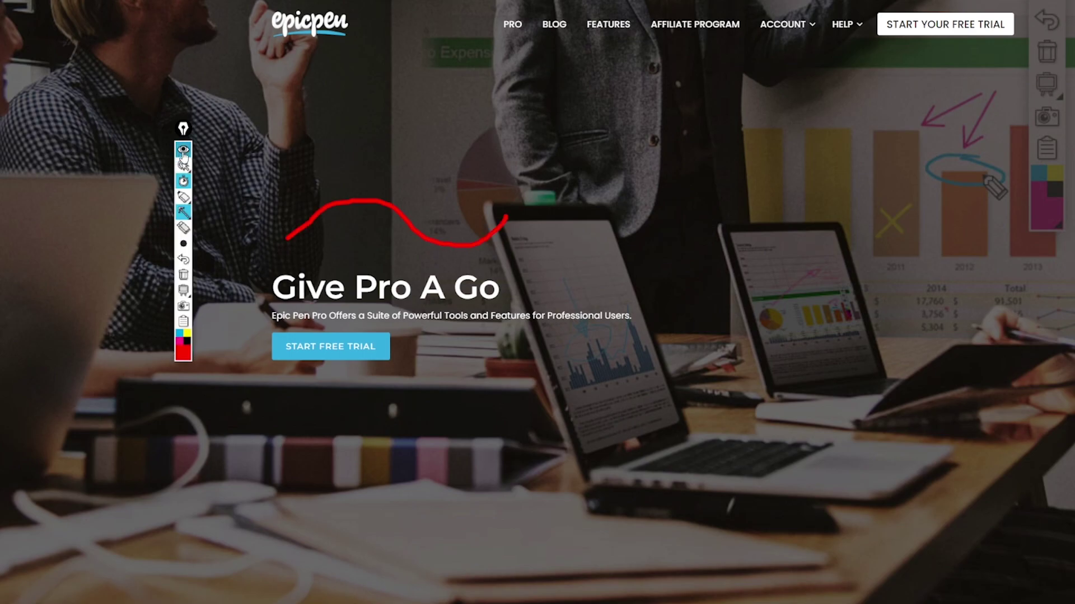
{"action": "left_click", "coordinate": [183, 197]}
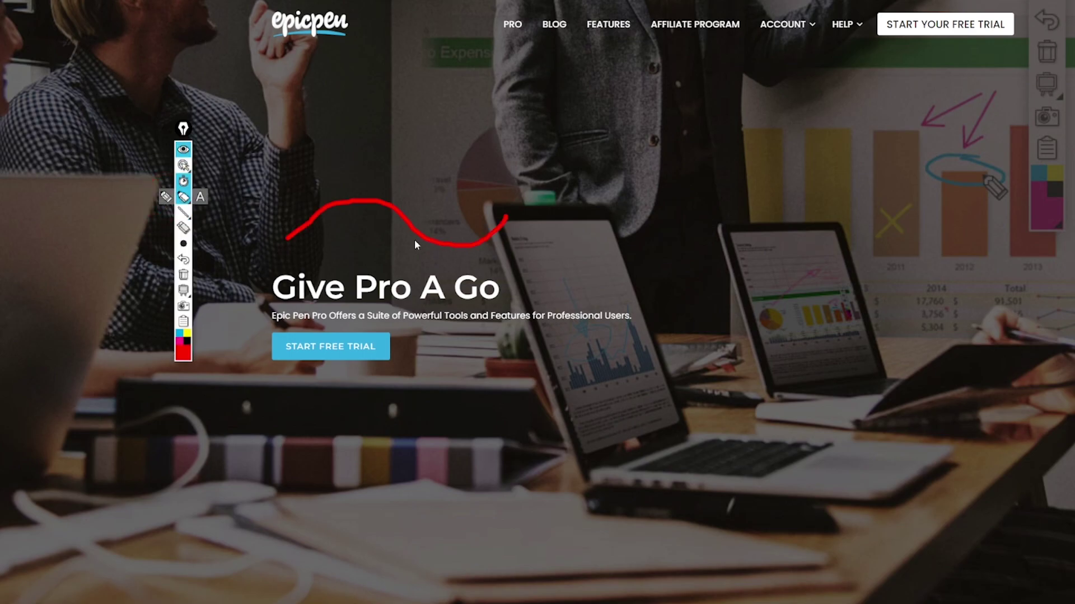
{"action": "left_click", "coordinate": [183, 212]}
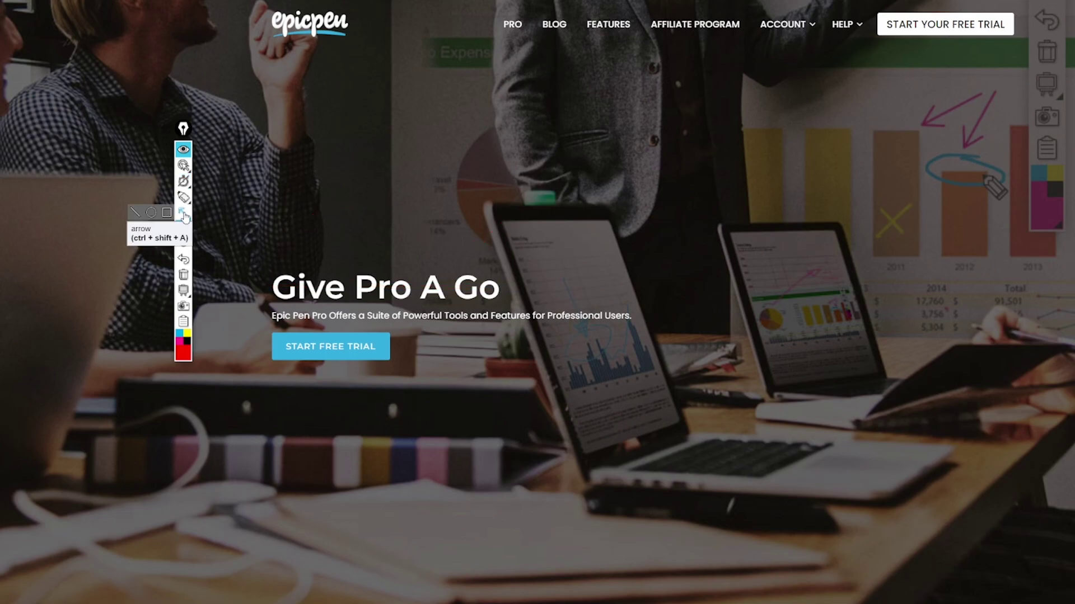
{"action": "left_click", "coordinate": [183, 213]}
{"action": "left_click_drag", "start_coordinate": [538, 193], "coordinate": [474, 259]}
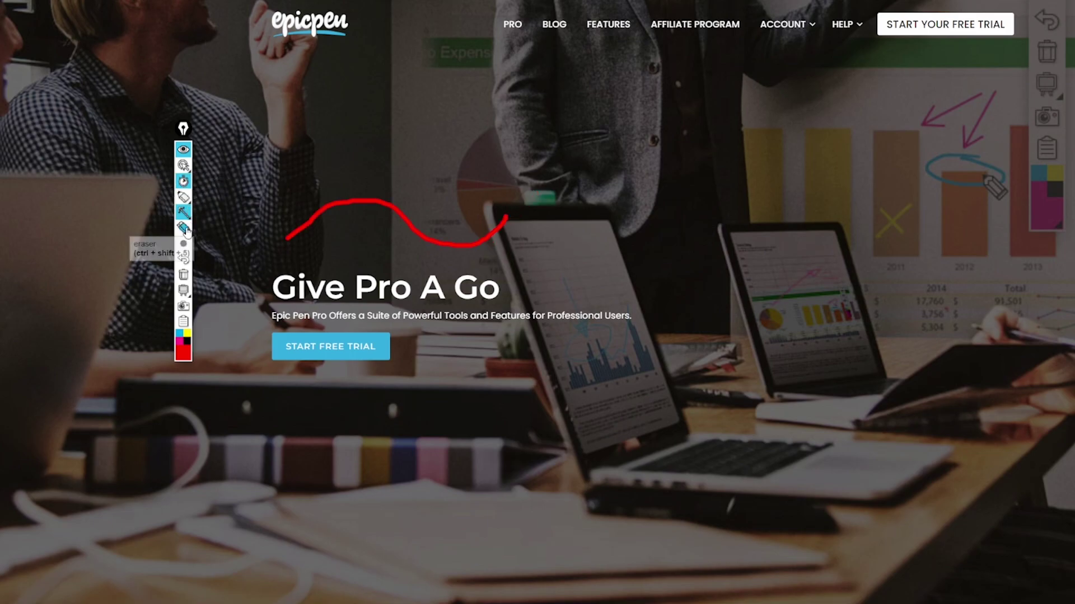
Select the eraser and set fading ink to off.
{"action": "left_click", "coordinate": [184, 228]}
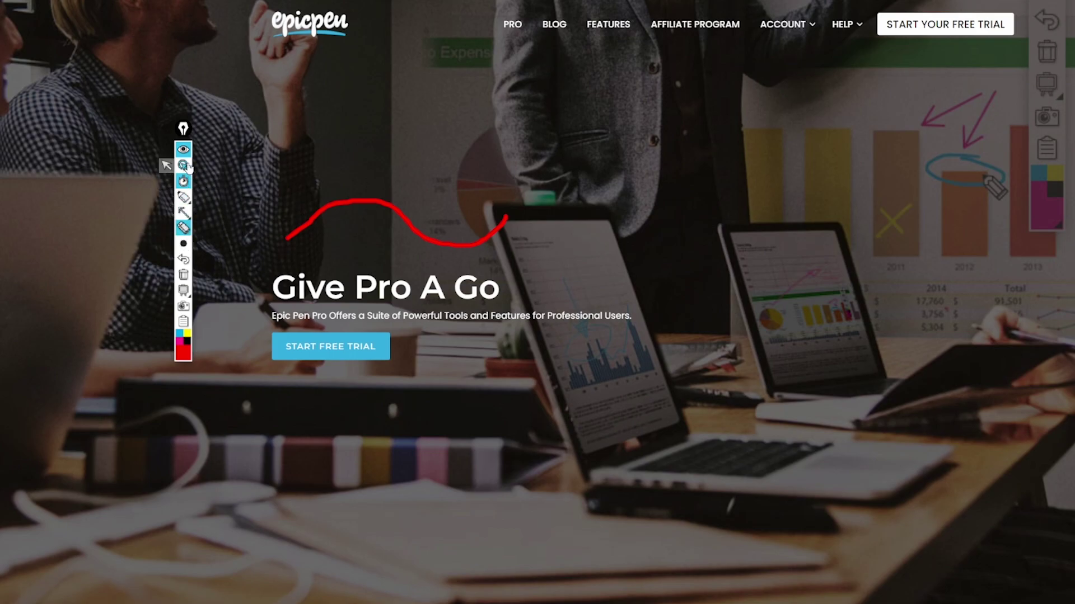
{"action": "mouse_move", "coordinate": [183, 181]}
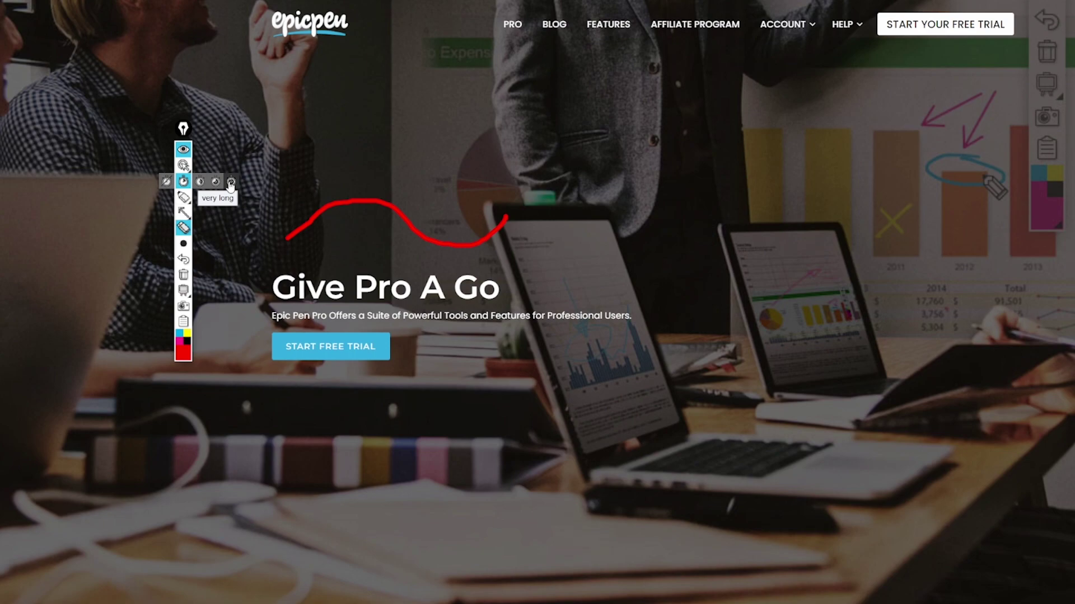
{"action": "left_click", "coordinate": [168, 182]}
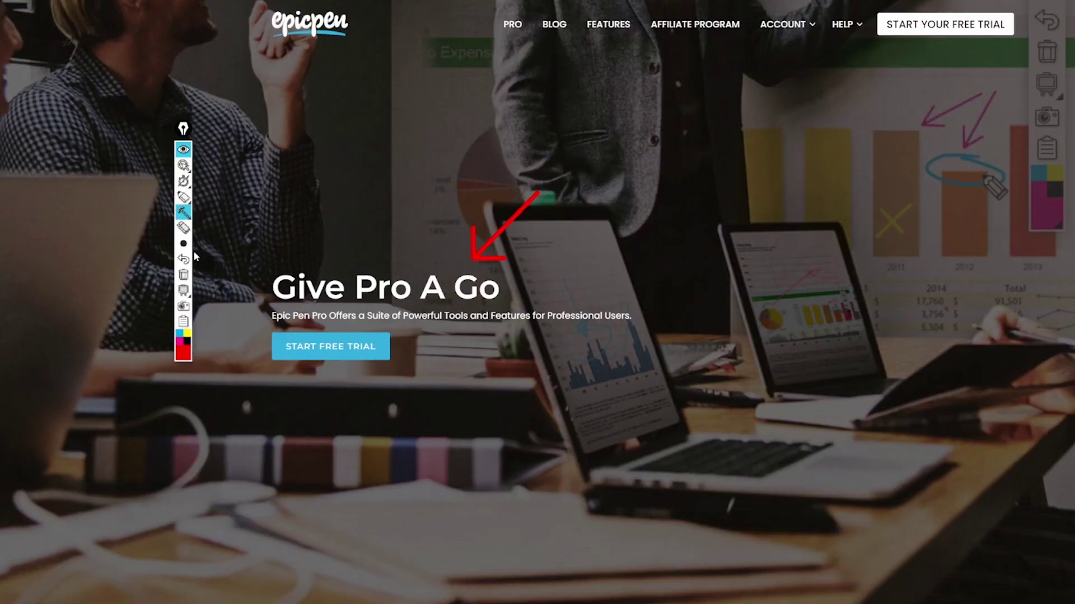
Set the brush to its biggest size and circle START FREE TRIAL in red.
{"action": "mouse_move", "coordinate": [190, 243]}
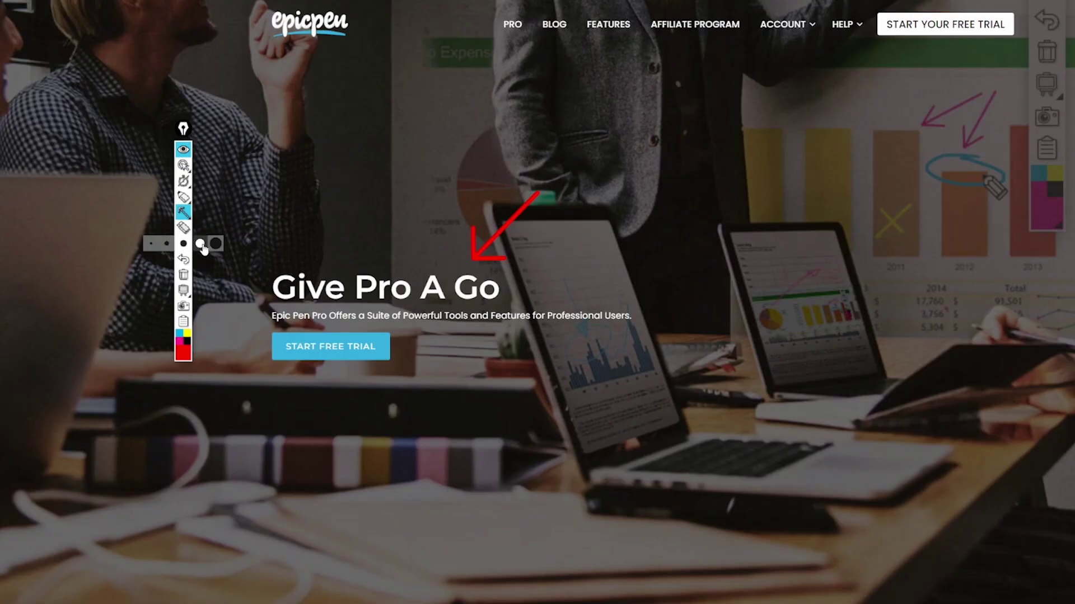
{"action": "left_click", "coordinate": [201, 246]}
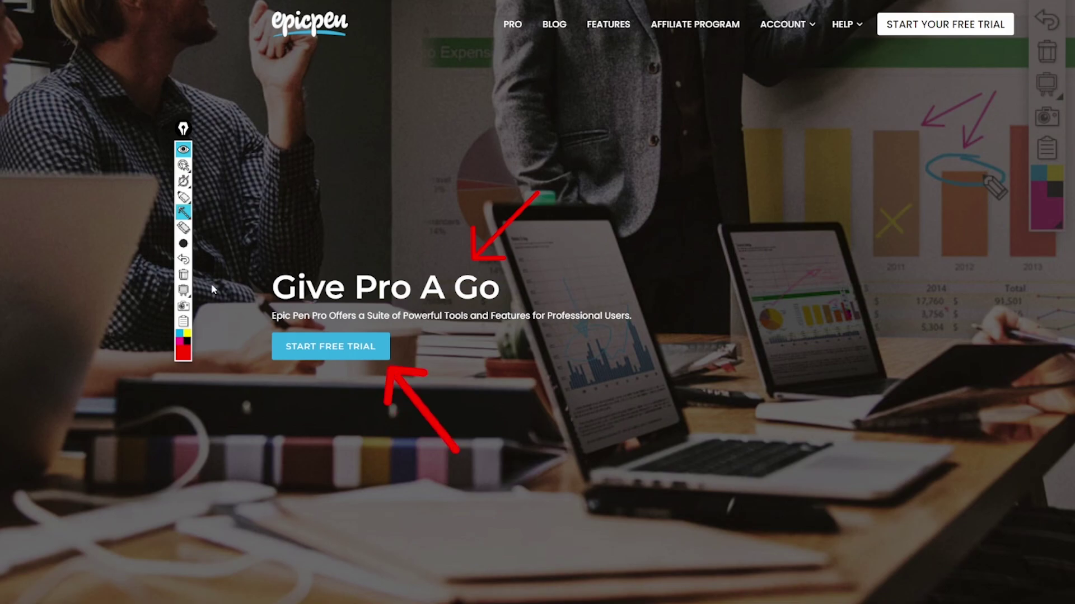
{"action": "mouse_move", "coordinate": [193, 215]}
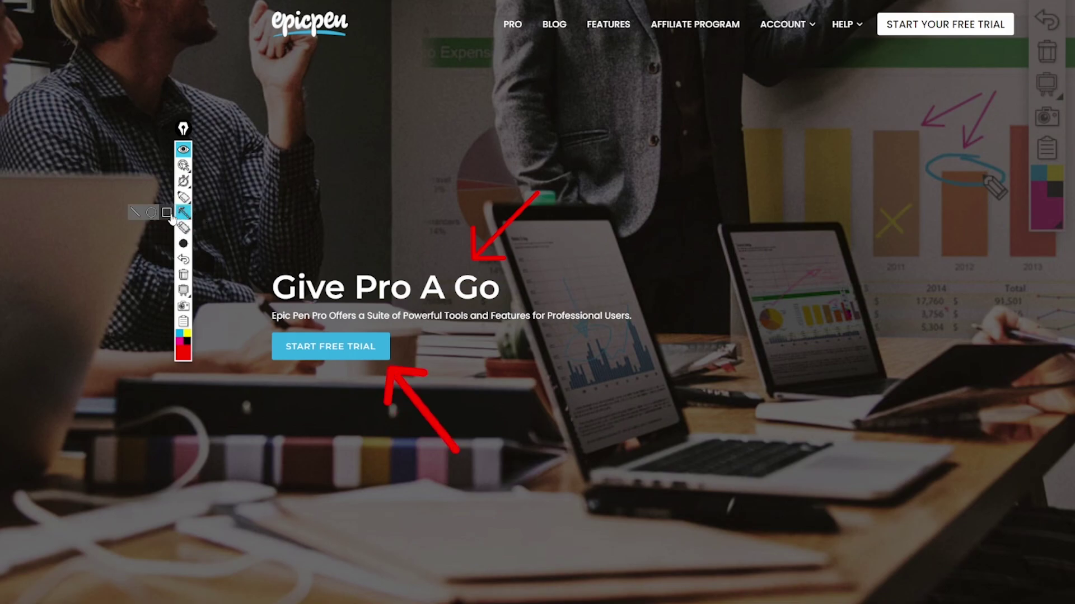
{"action": "mouse_move", "coordinate": [188, 249]}
{"action": "left_click", "coordinate": [200, 245]}
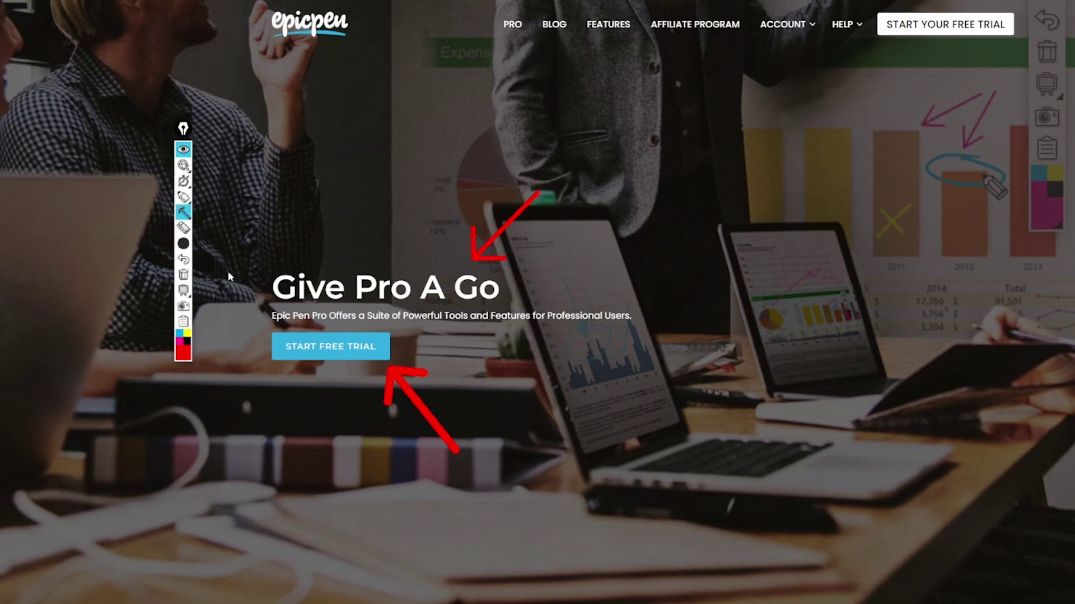
{"action": "left_click_drag", "start_coordinate": [253, 317], "coordinate": [294, 318]}
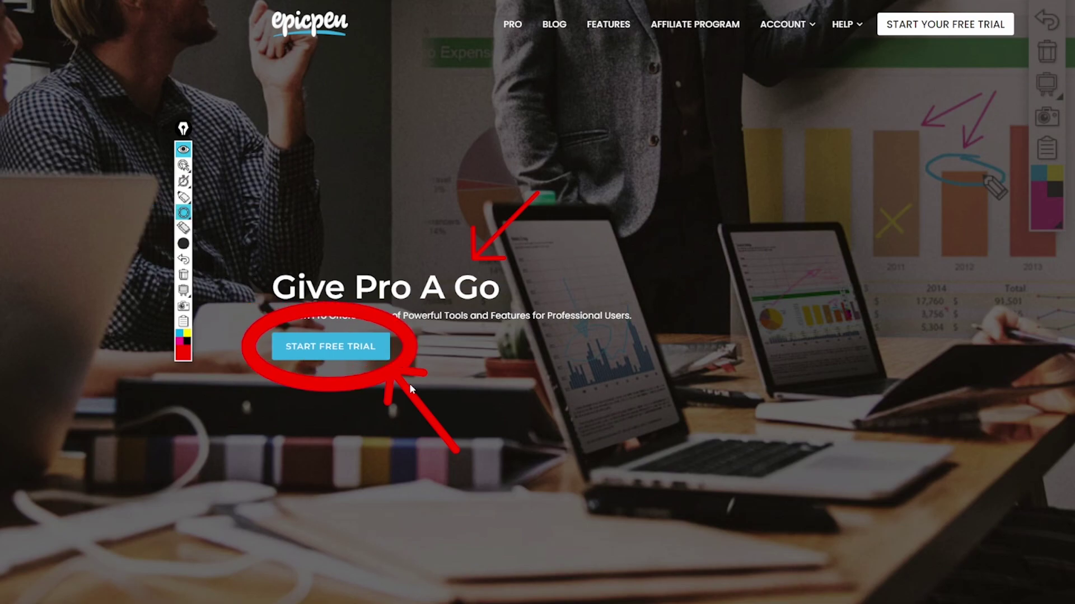
Set short fading ink, green colour and the arrow tool, then clear all annotations.
{"action": "left_click", "coordinate": [183, 165]}
{"action": "left_click", "coordinate": [183, 181]}
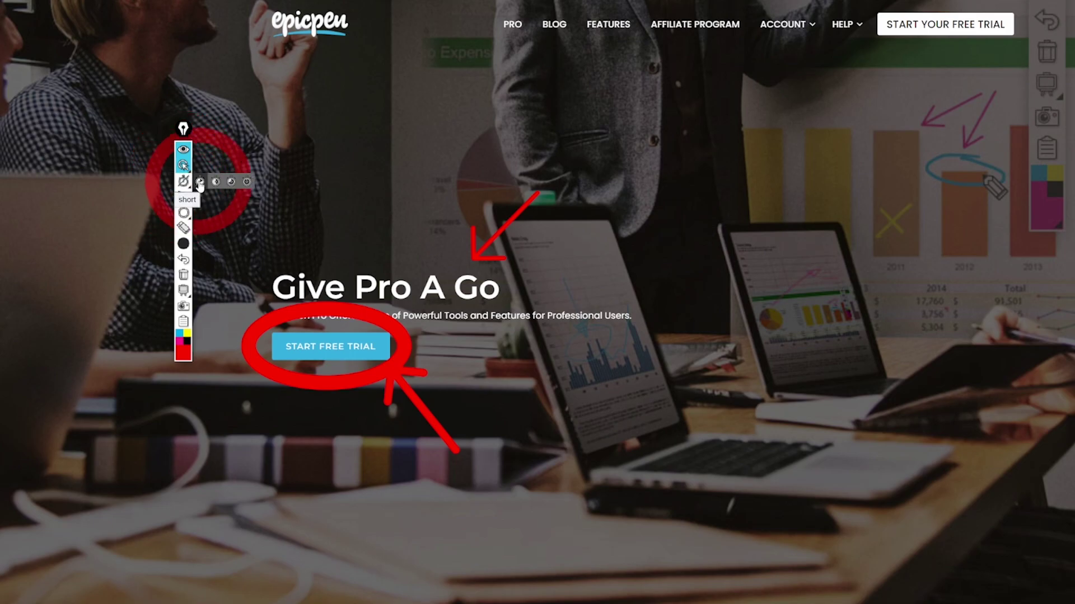
{"action": "left_click", "coordinate": [183, 351]}
{"action": "left_click", "coordinate": [224, 280]}
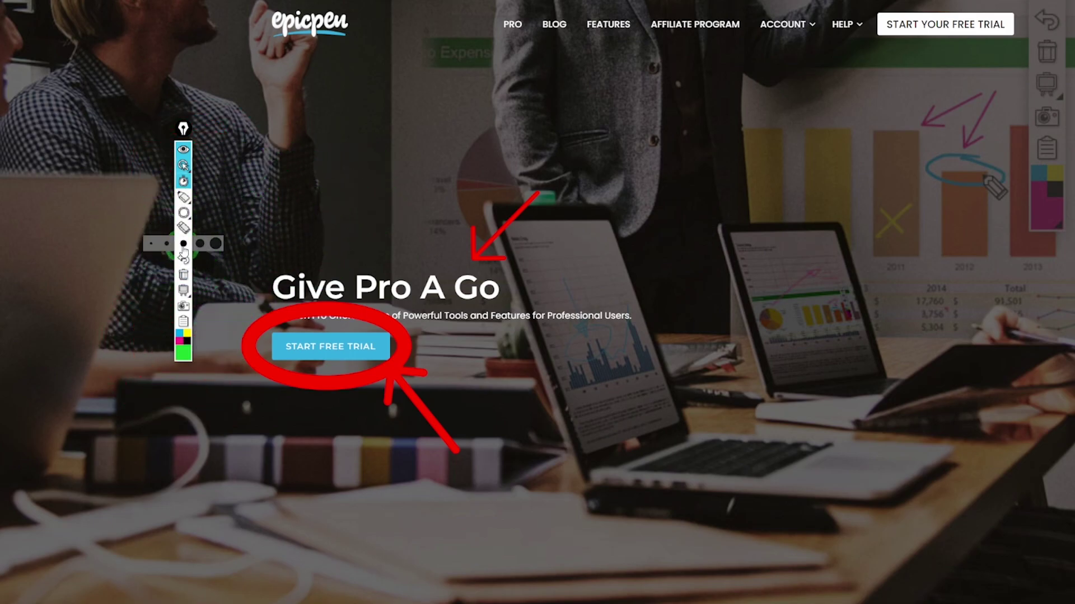
{"action": "left_click", "coordinate": [183, 212]}
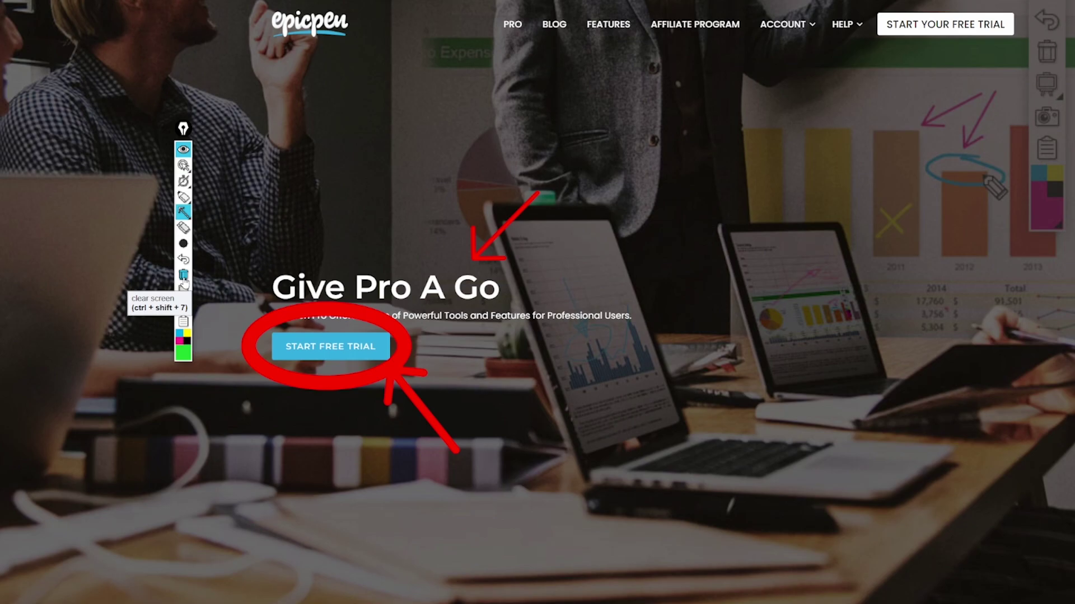
{"action": "left_click", "coordinate": [184, 281]}
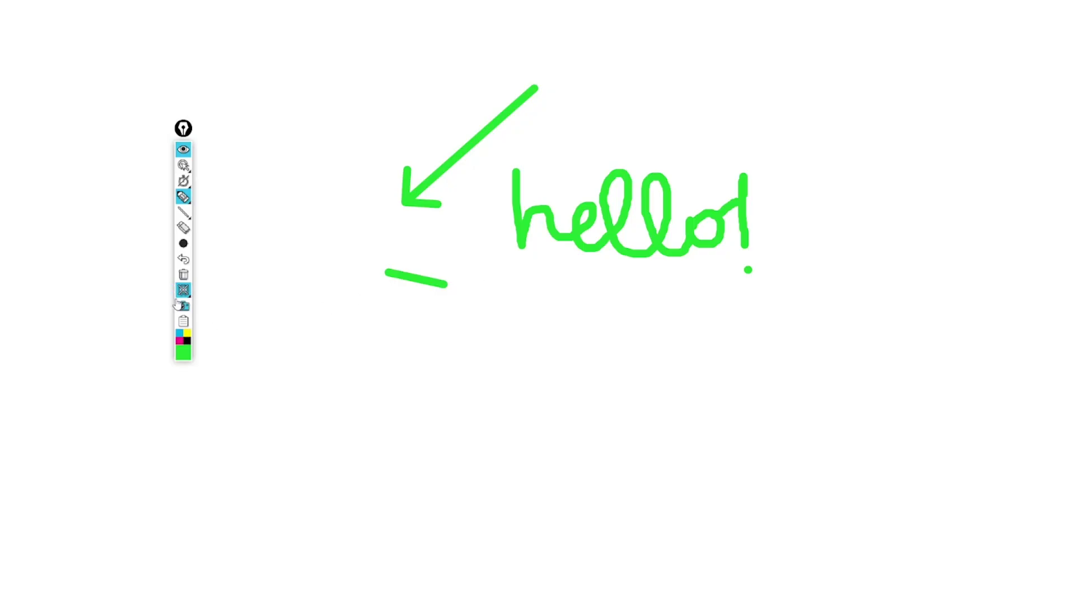
Turn off the whiteboard so the green drawings overlay the website, and cancel a screenshot capture.
{"action": "left_click", "coordinate": [183, 291]}
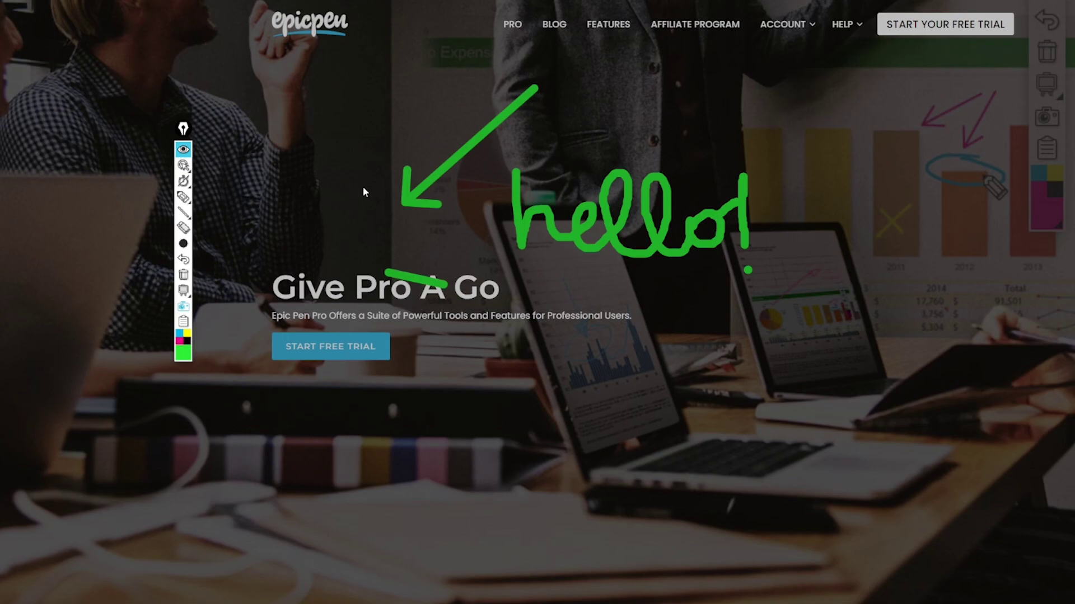
{"action": "left_click_drag", "start_coordinate": [217, 38], "coordinate": [855, 420]}
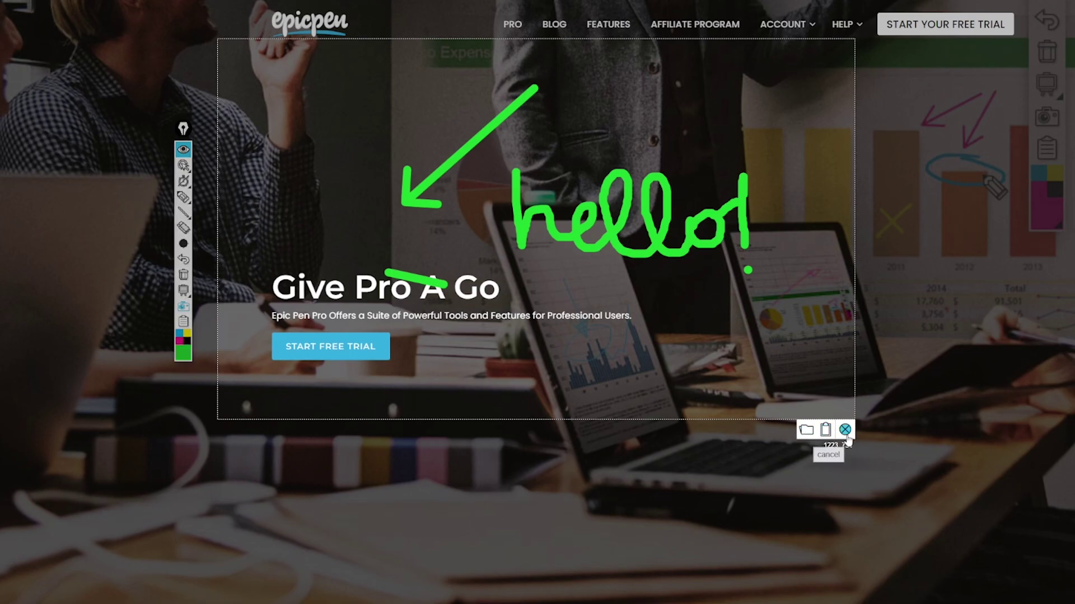
{"action": "left_click", "coordinate": [845, 431]}
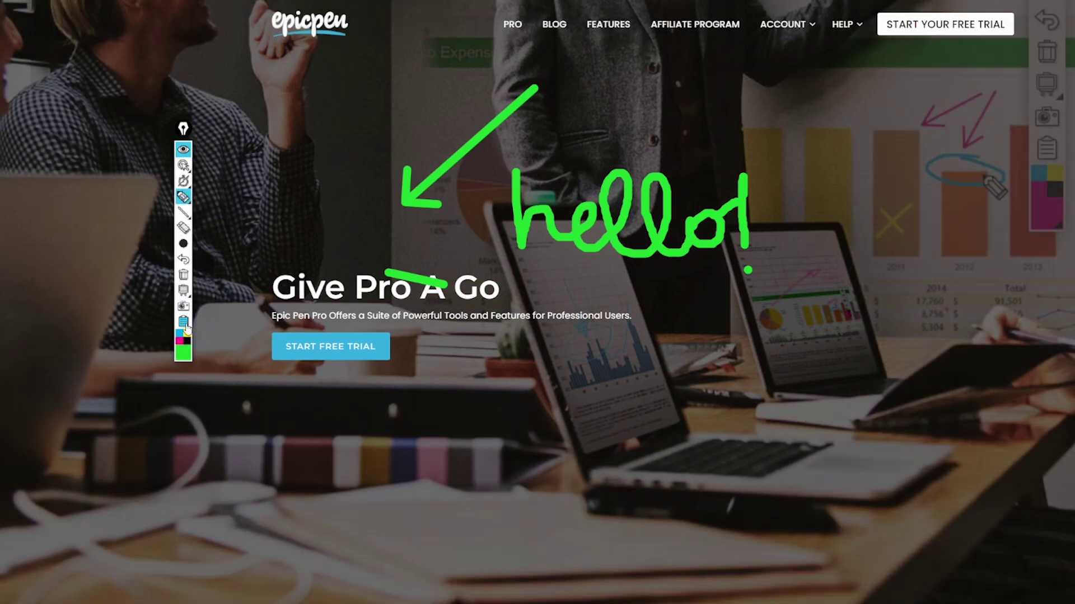
Open Epic Pen Settings and scroll down to the Hot keys list, e.g. ctrl + shift + 0.
{"action": "left_click", "coordinate": [184, 323]}
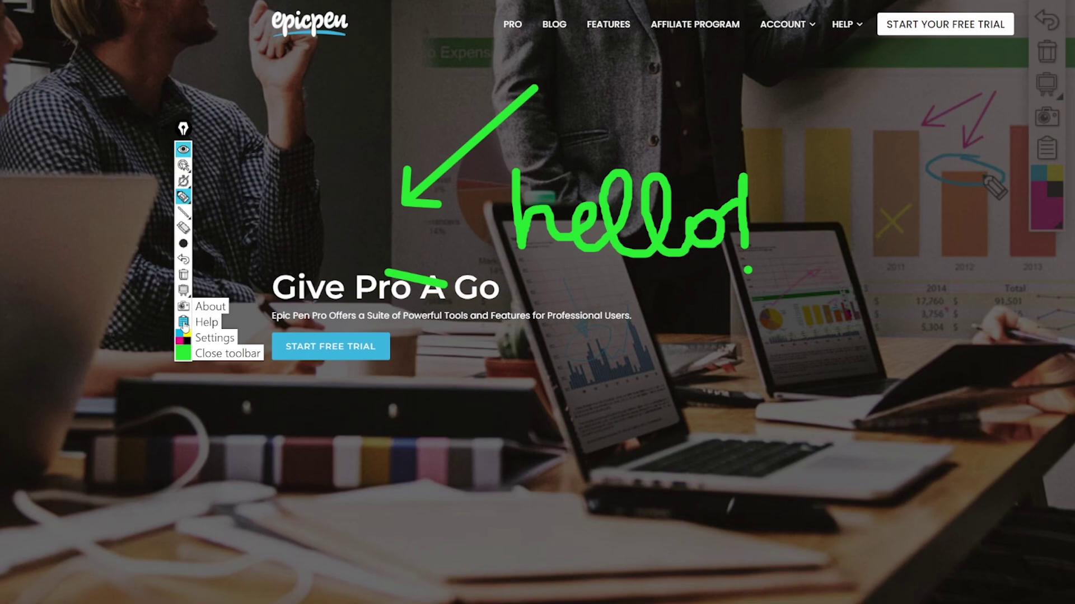
{"action": "left_click", "coordinate": [210, 337]}
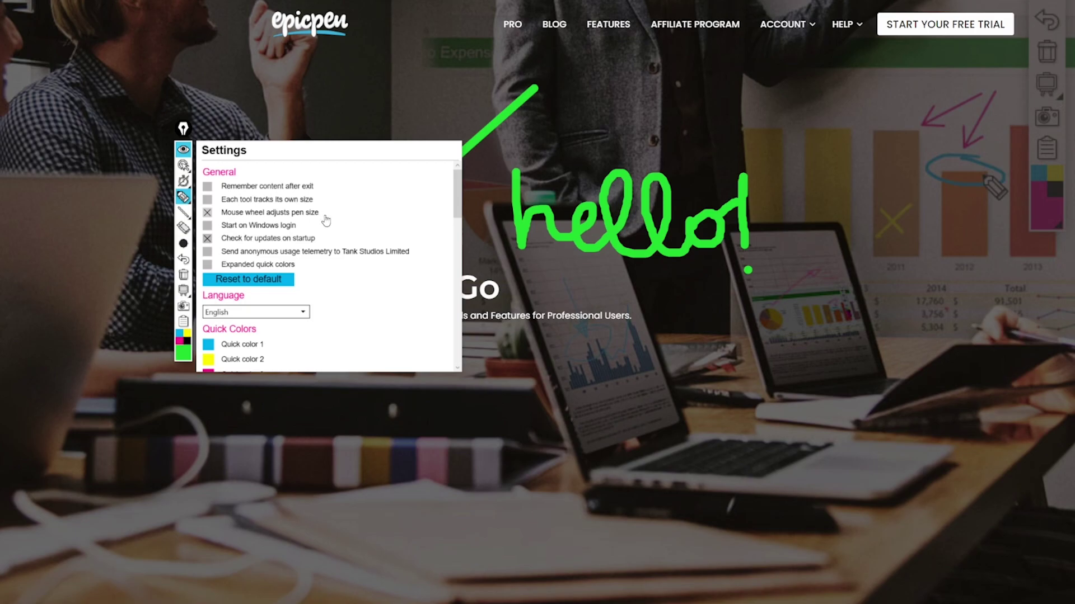
{"action": "scroll", "coordinate": [368, 292], "scroll_direction": "down", "scroll_amount": 3}
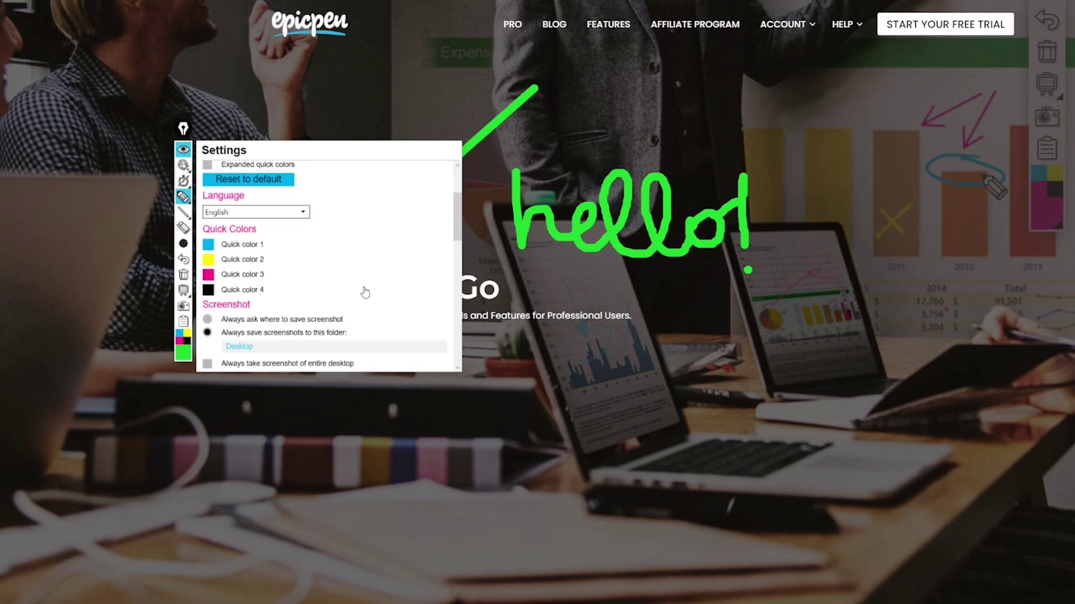
{"action": "scroll", "coordinate": [365, 292], "scroll_direction": "down", "scroll_amount": 1}
{"action": "scroll", "coordinate": [365, 292], "scroll_direction": "down", "scroll_amount": 1}
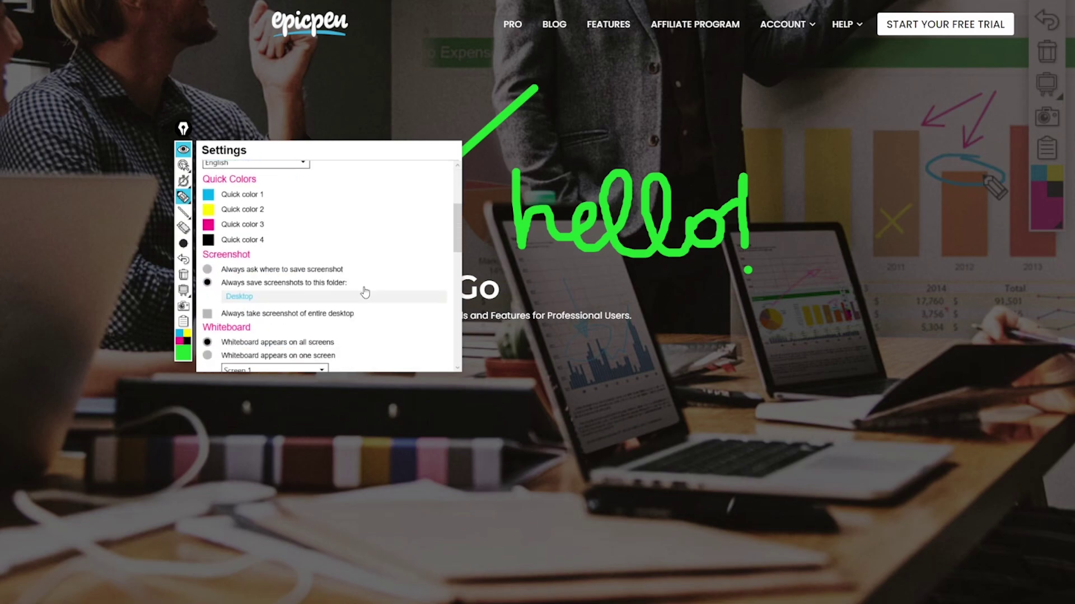
{"action": "scroll", "coordinate": [365, 292], "scroll_direction": "down", "scroll_amount": 4}
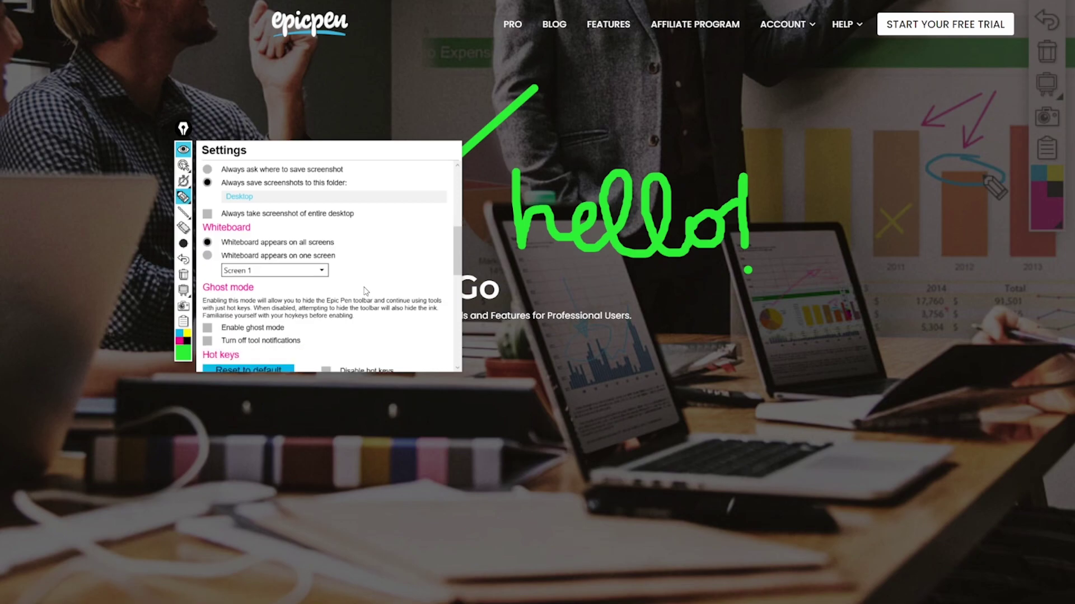
{"action": "scroll", "coordinate": [365, 291], "scroll_direction": "down", "scroll_amount": 1}
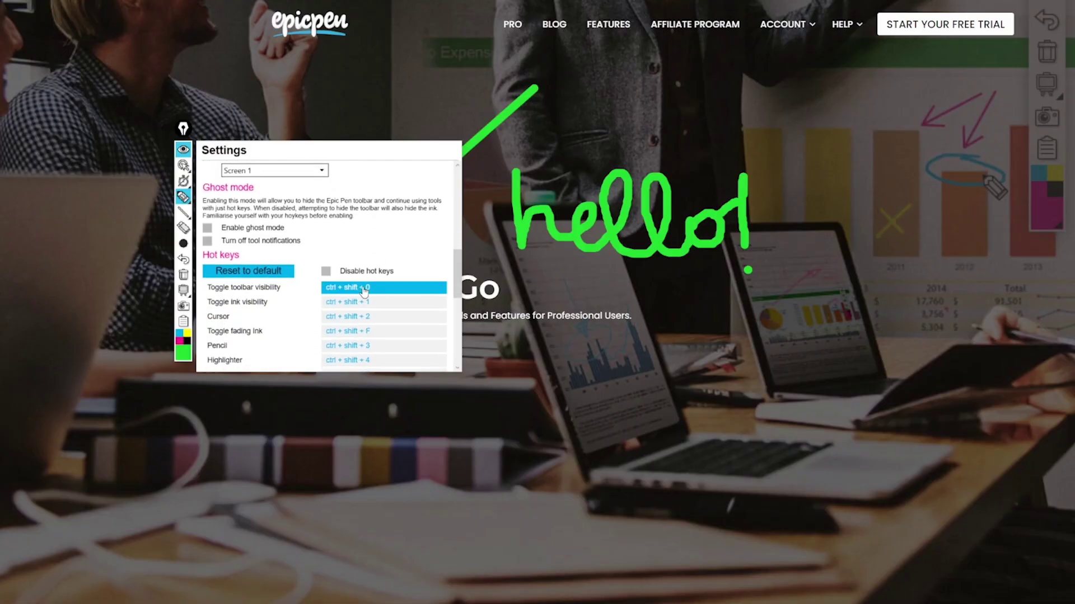
{"action": "scroll", "coordinate": [364, 290], "scroll_direction": "down", "scroll_amount": 10}
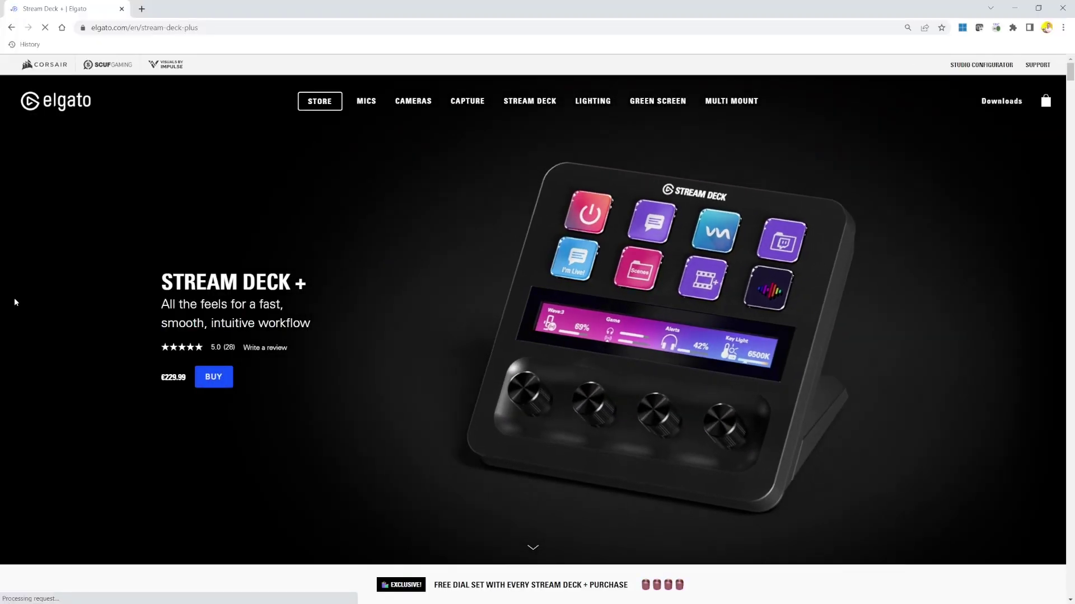
Scroll down the page past the TAP section to the TURN section.
{"action": "scroll", "coordinate": [542, 366], "scroll_direction": "down", "scroll_amount": 10}
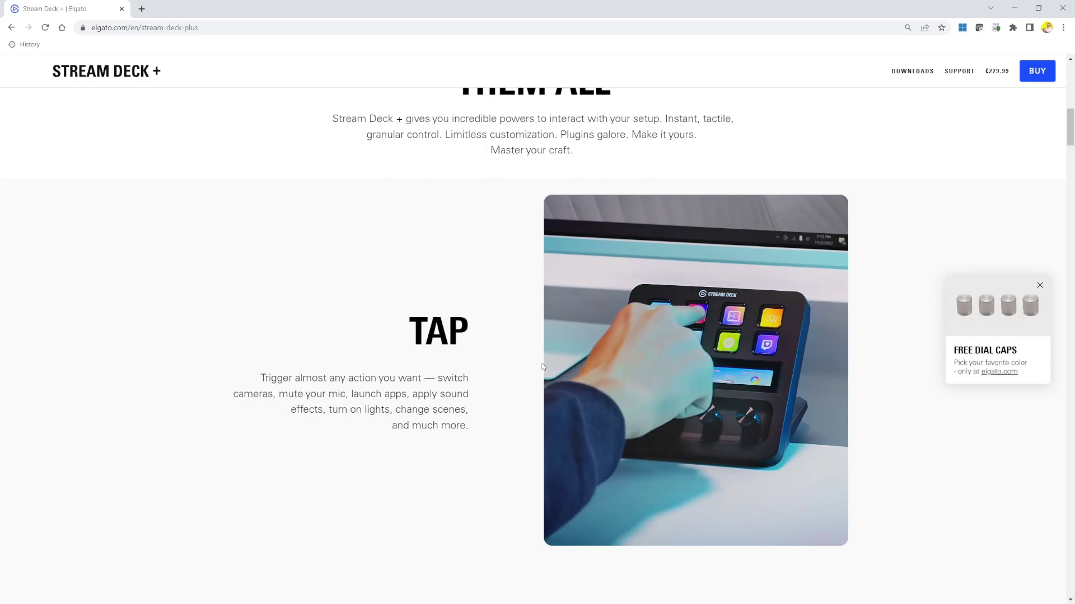
{"action": "scroll", "coordinate": [542, 367], "scroll_direction": "down", "scroll_amount": 8}
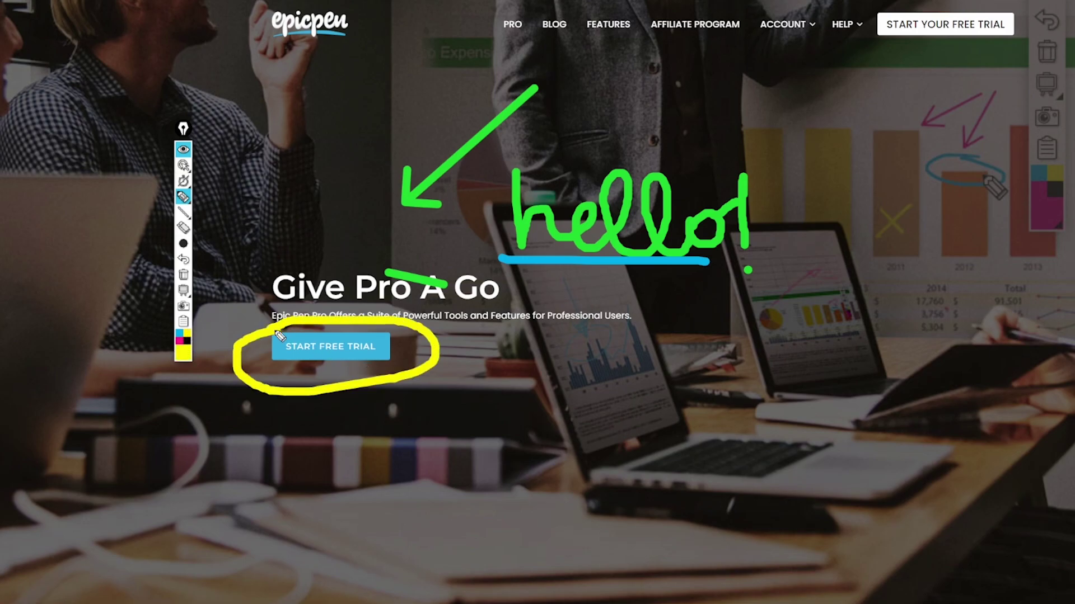
Switch to orange ink, underline 'Professional Users.' after undoing an arrow, then hide all ink.
{"action": "left_click", "coordinate": [183, 358]}
{"action": "left_click", "coordinate": [235, 323]}
{"action": "left_click_drag", "start_coordinate": [909, 216], "coordinate": [803, 244]}
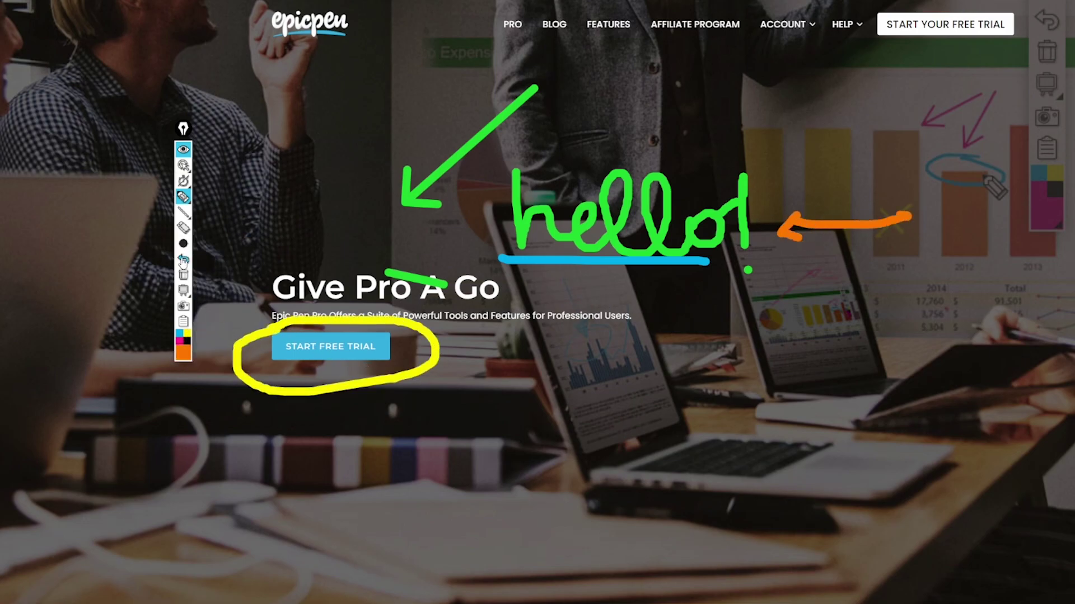
{"action": "left_click", "coordinate": [183, 261]}
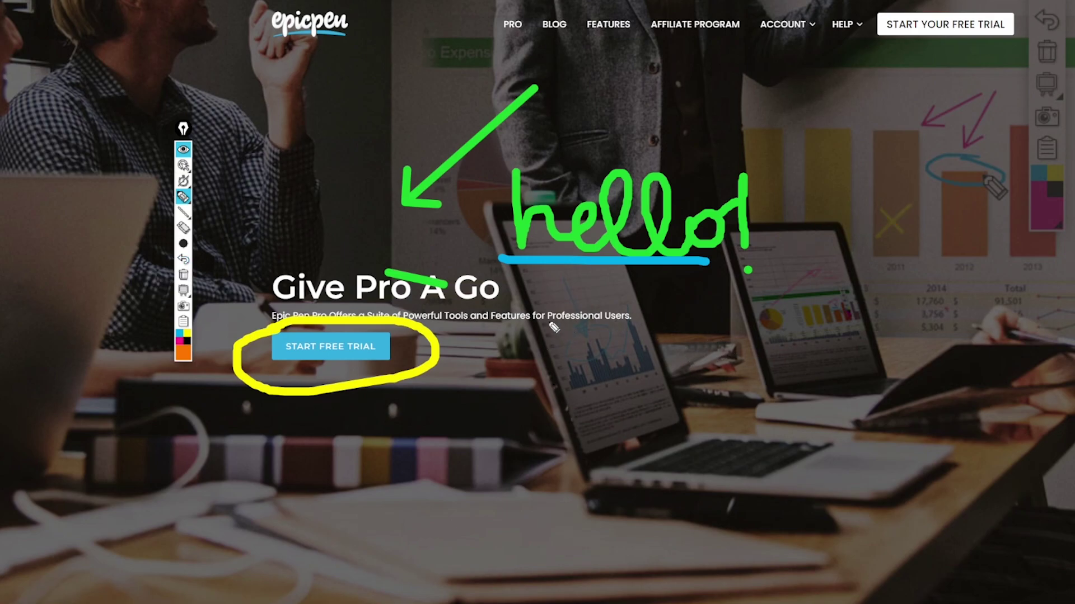
{"action": "left_click_drag", "start_coordinate": [546, 323], "coordinate": [627, 327]}
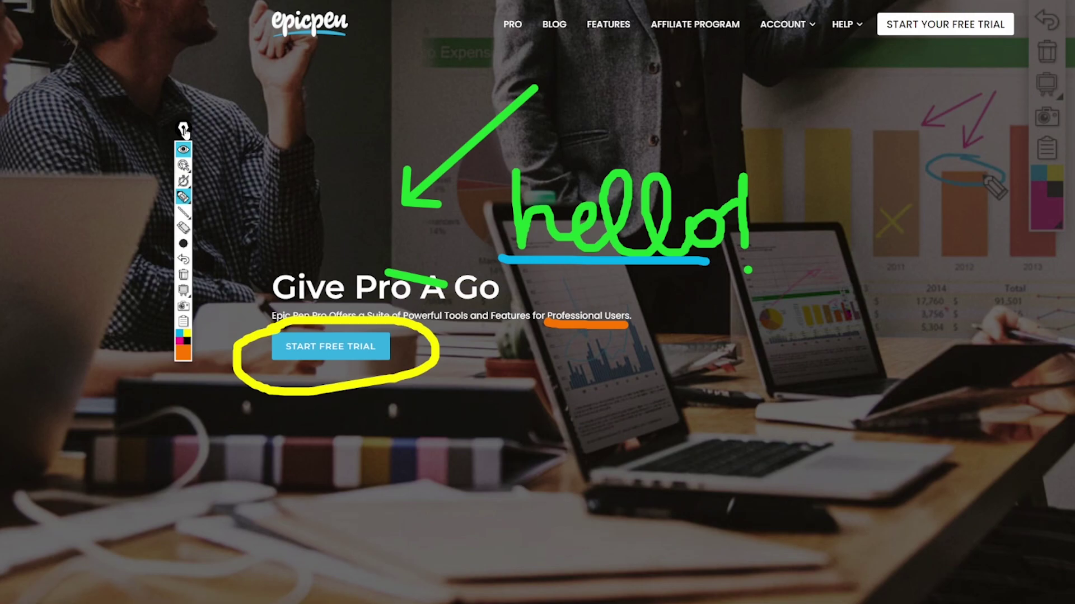
{"action": "left_click", "coordinate": [184, 149]}
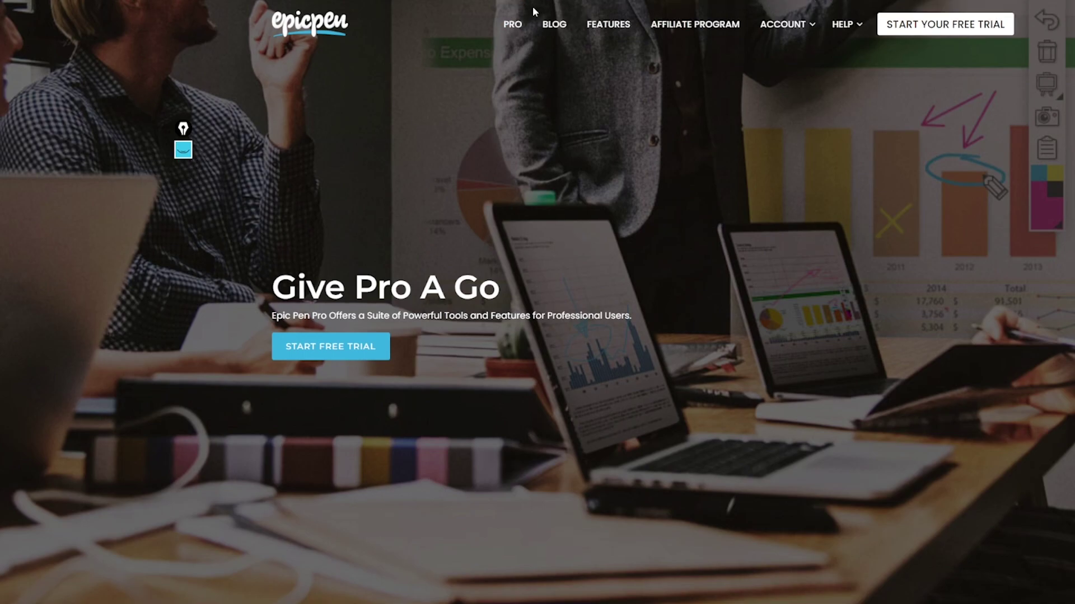
Open the Epic Pen Blog page and make the hidden ink visible over it again.
{"action": "left_click", "coordinate": [554, 25]}
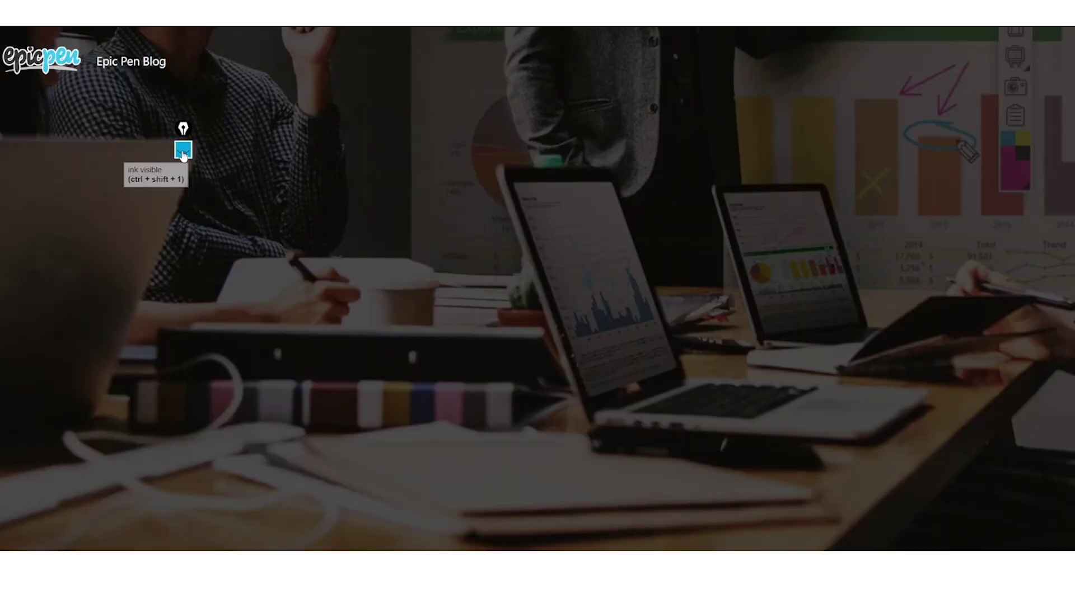
{"action": "left_click", "coordinate": [183, 153]}
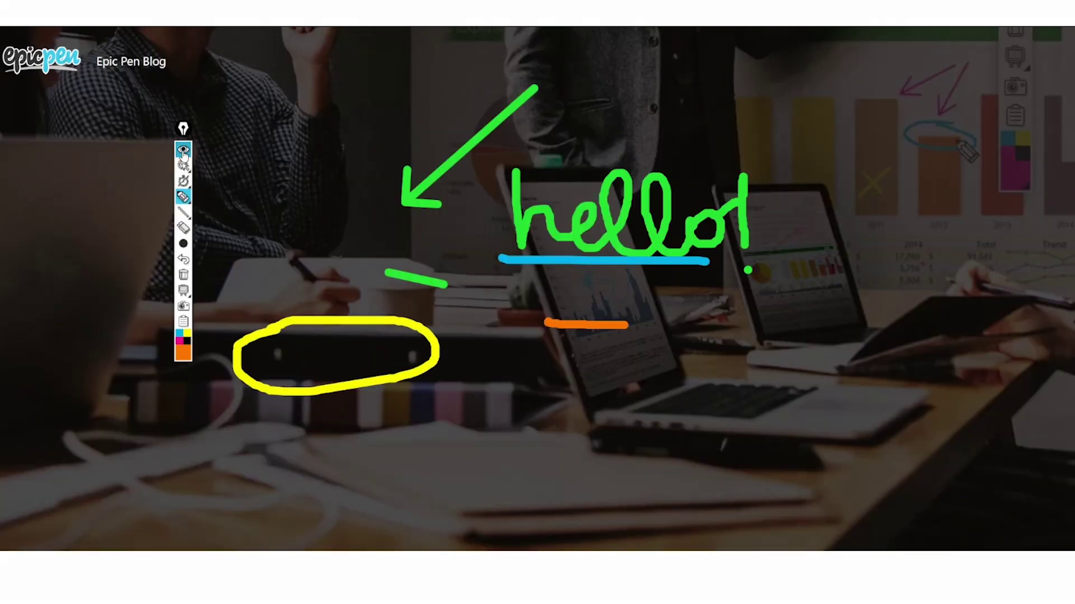